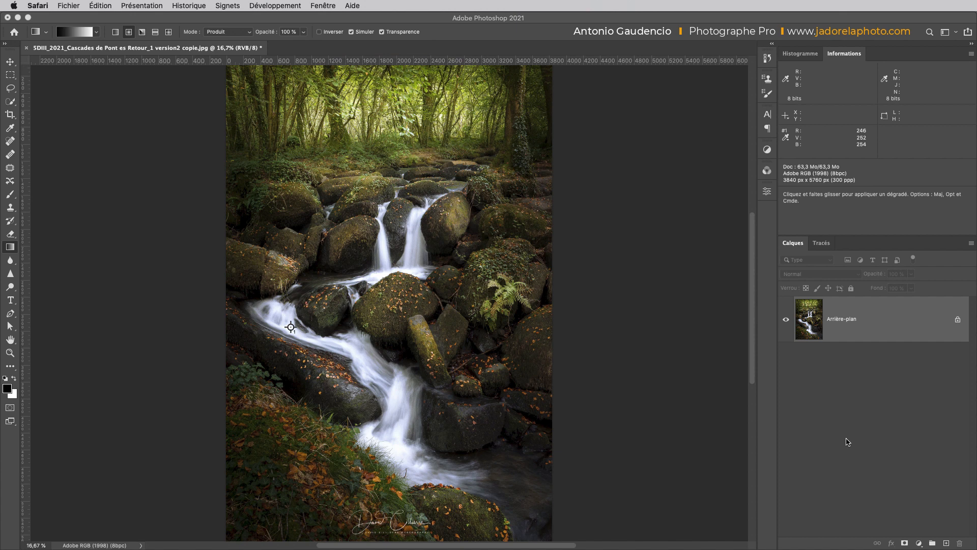
# Step: Duplicate the background layer and rename the copy Vignette
pyautogui.click(848, 441)
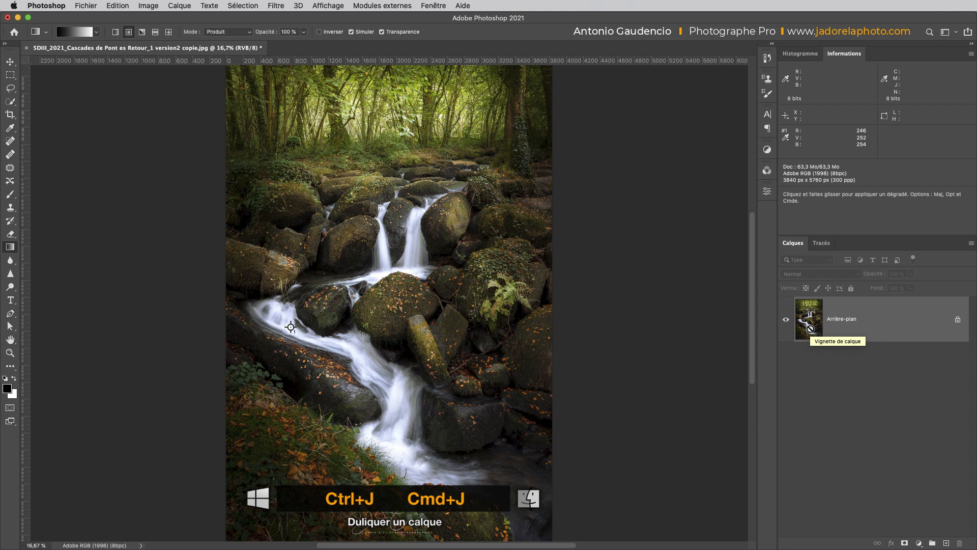
pyautogui.press('super+j')
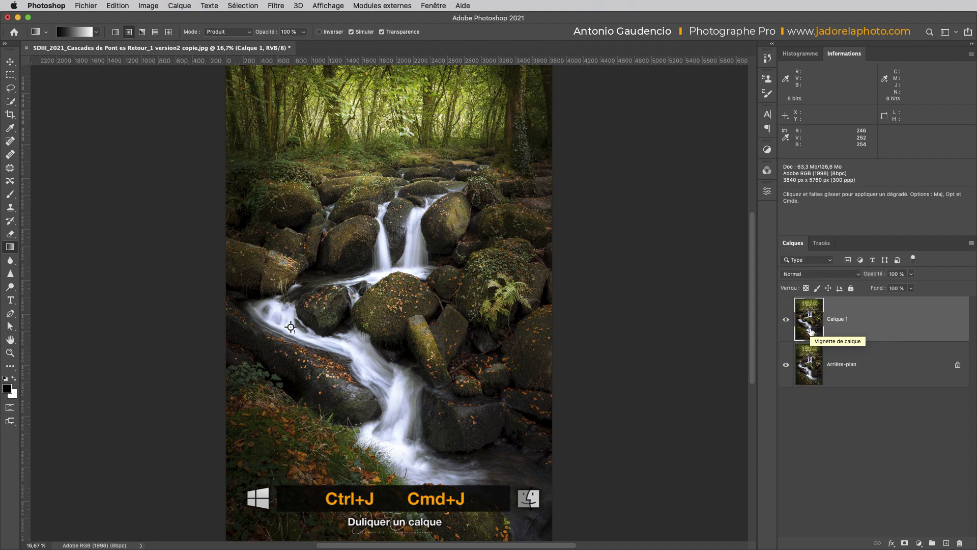
pyautogui.doubleClick(838, 319)
pyautogui.write('Vignette')
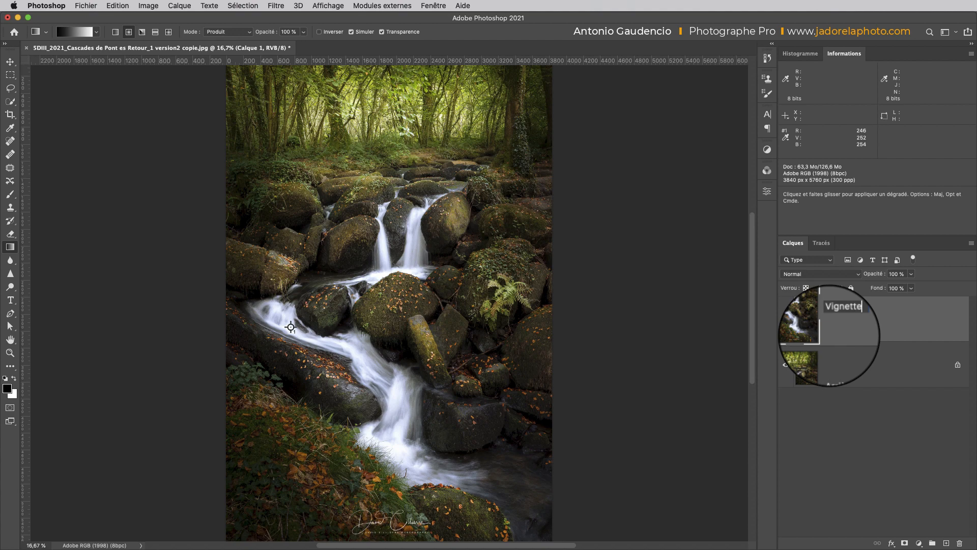
pyautogui.press('Return')
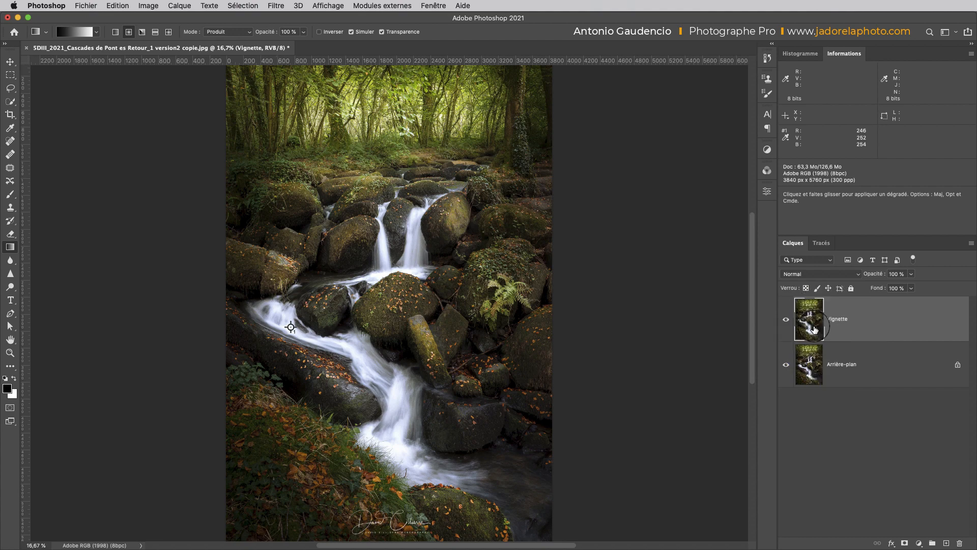
# Step: Set the Vignette layer's blending mode to Incrustation and its opacity to 32%
pyautogui.click(819, 274)
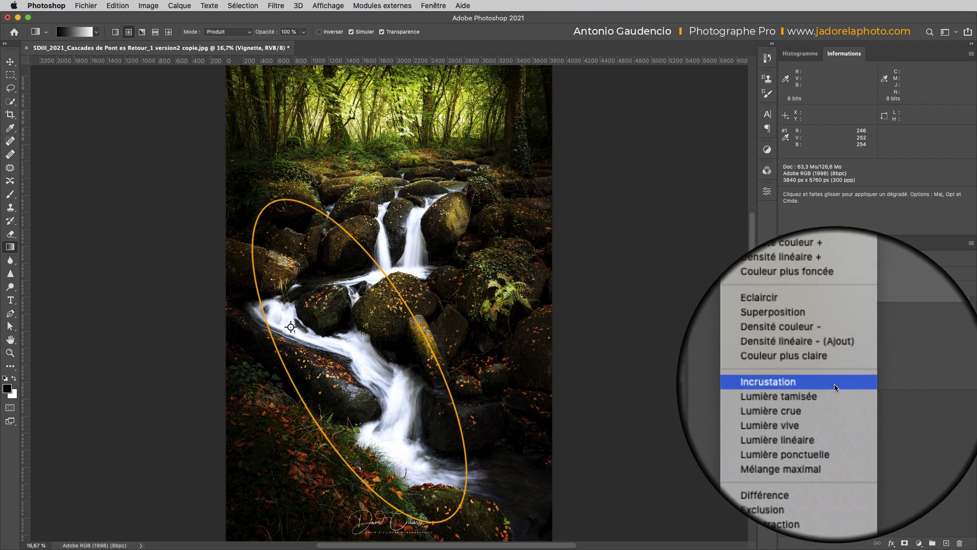
pyautogui.click(834, 385)
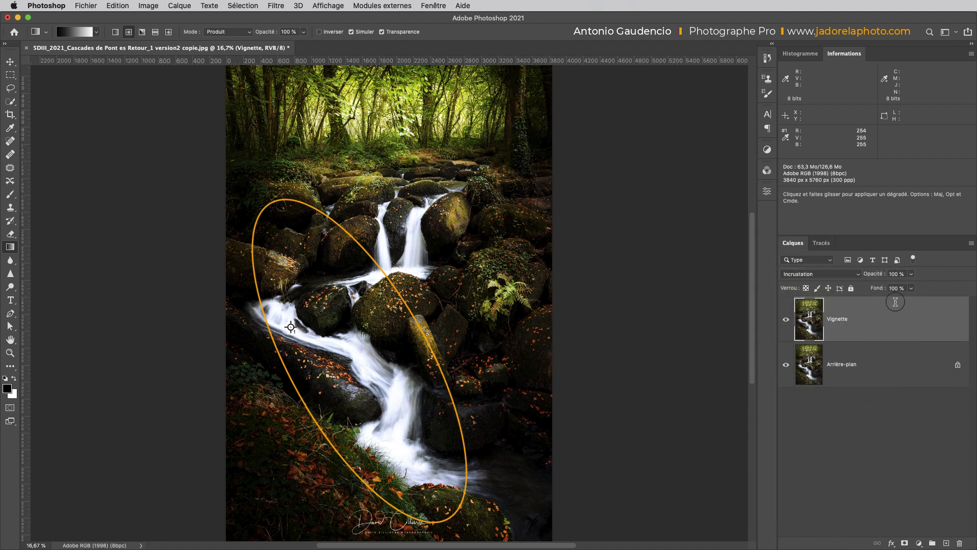
pyautogui.click(911, 274)
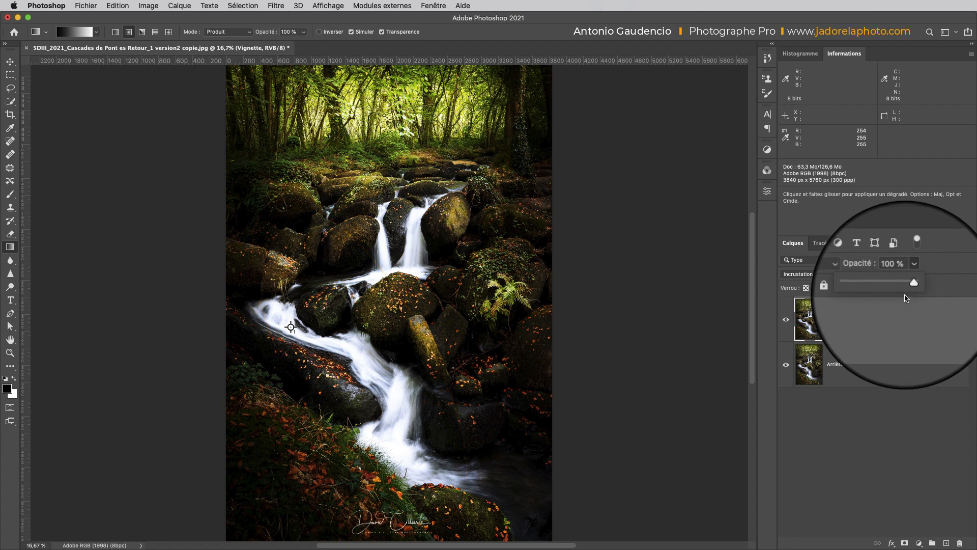
pyautogui.moveTo(913, 288); pyautogui.dragTo(881, 294)
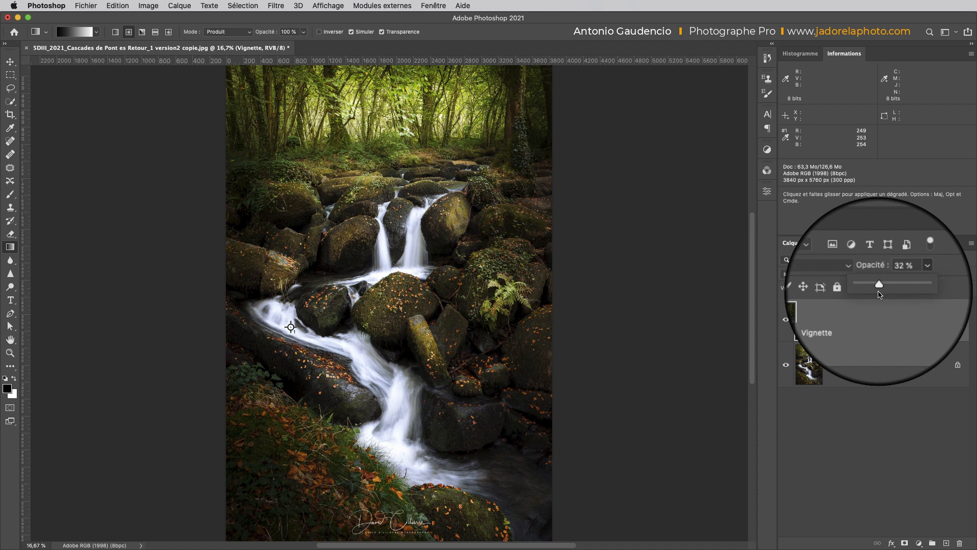
# Step: Compare the image with the Vignette layer hidden and shown
pyautogui.click(787, 321)
pyautogui.click(787, 321)
pyautogui.click(786, 321)
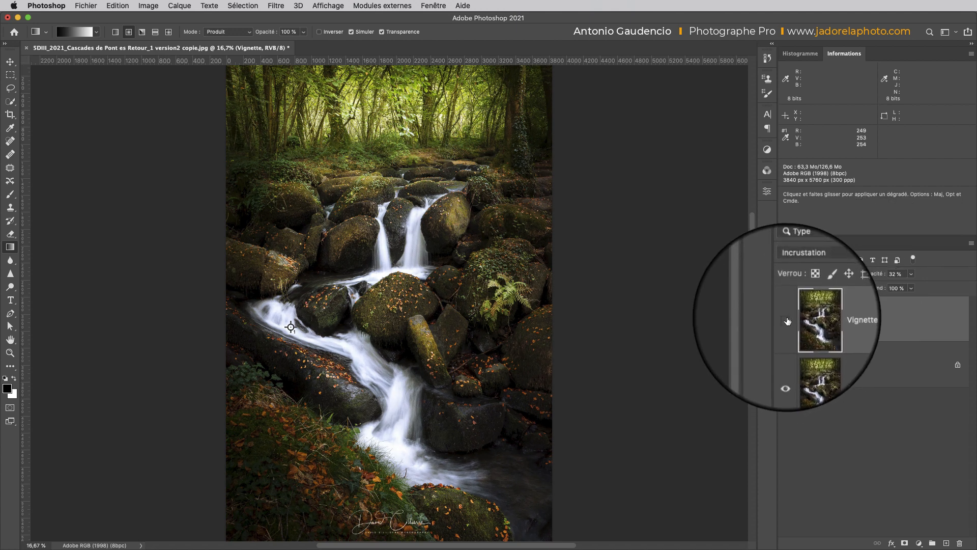
pyautogui.click(787, 320)
pyautogui.click(787, 320)
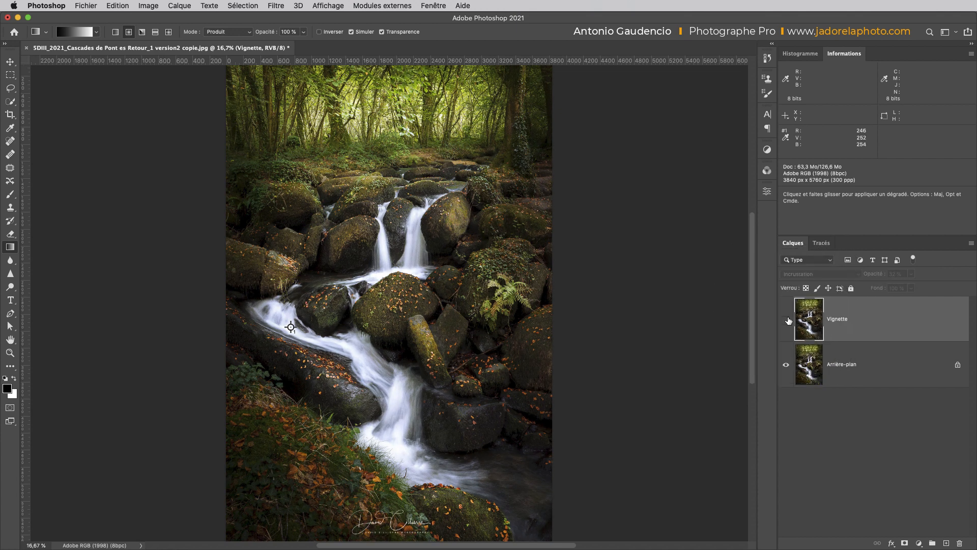
pyautogui.click(787, 320)
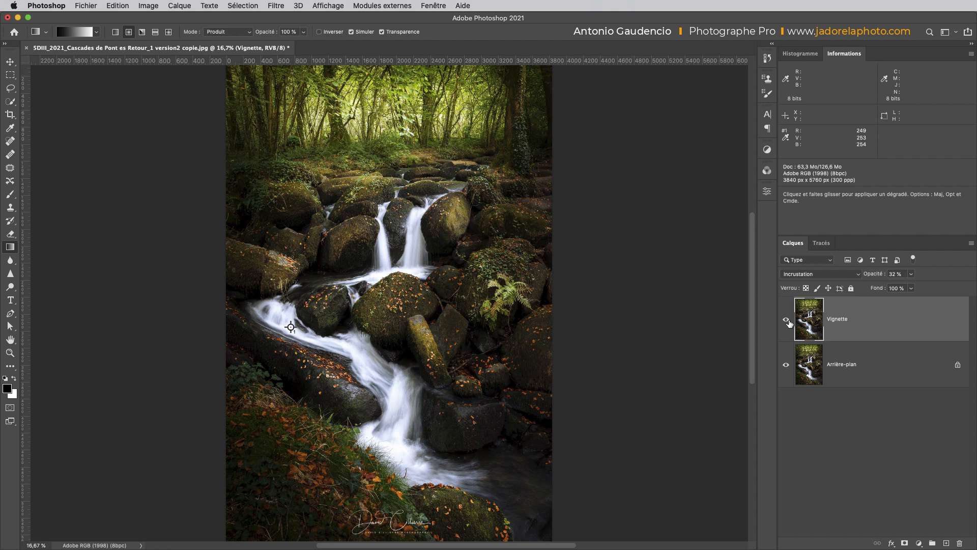
pyautogui.click(787, 319)
pyautogui.click(786, 320)
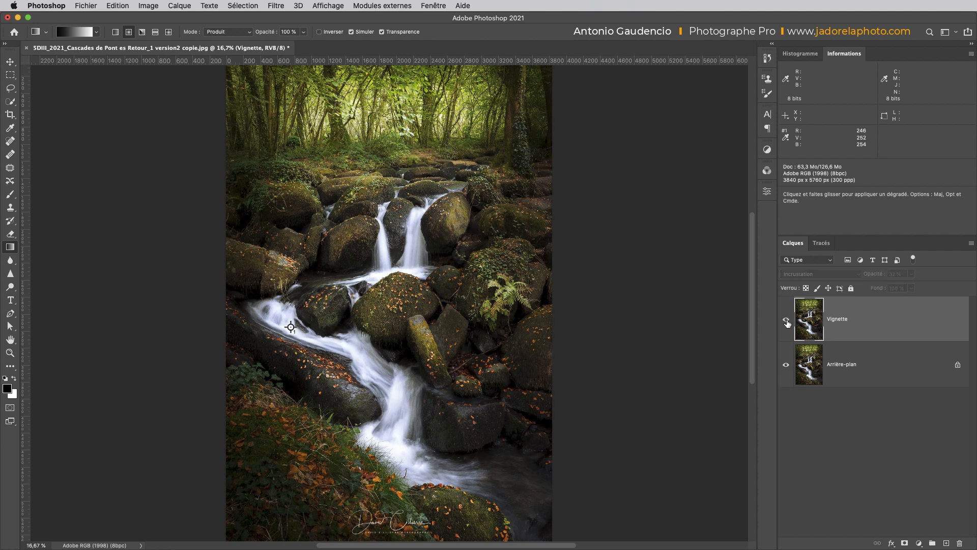
# Step: Add a layer mask to Vignette and mask out the stream with overlapping black radial gradients, from the foreground up to the upper cascade
pyautogui.click(905, 544)
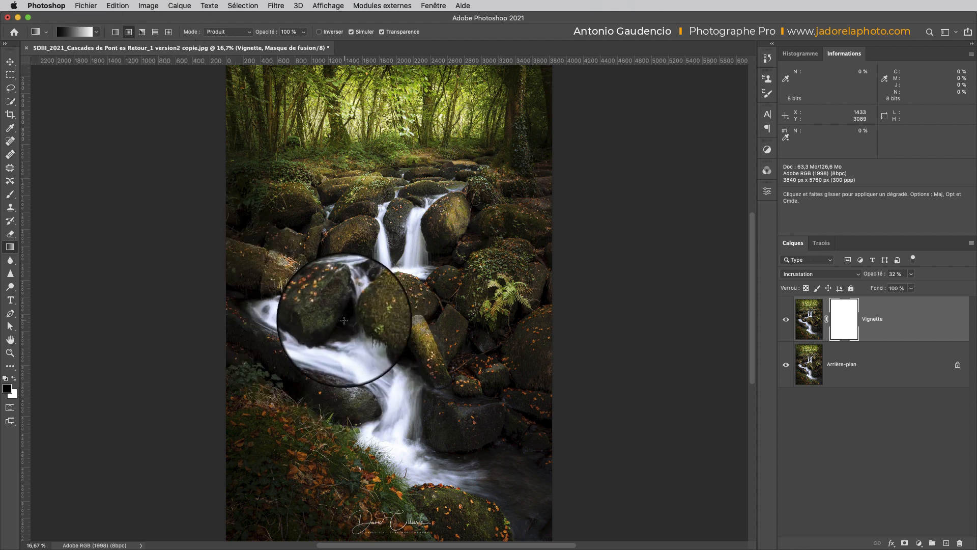
pyautogui.moveTo(334, 319); pyautogui.dragTo(377, 300)
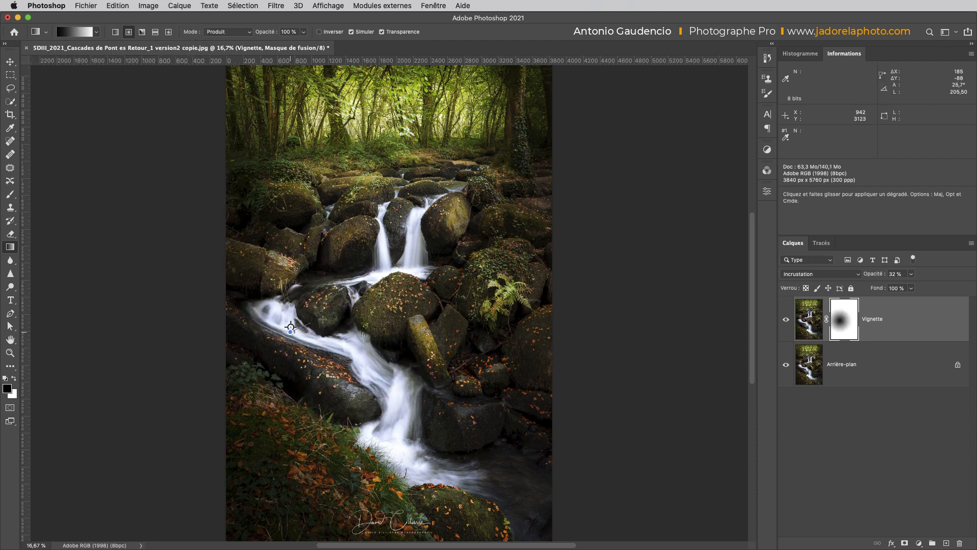
pyautogui.moveTo(367, 386); pyautogui.dragTo(483, 317)
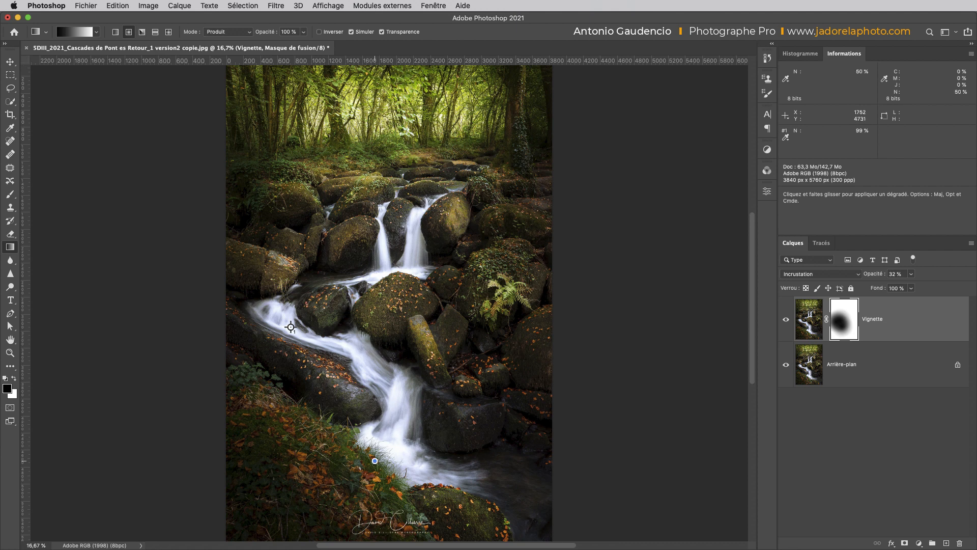
pyautogui.moveTo(375, 460); pyautogui.dragTo(308, 459)
pyautogui.moveTo(448, 466); pyautogui.dragTo(525, 413)
pyautogui.moveTo(474, 492); pyautogui.dragTo(517, 462)
pyautogui.moveTo(376, 326); pyautogui.dragTo(478, 270)
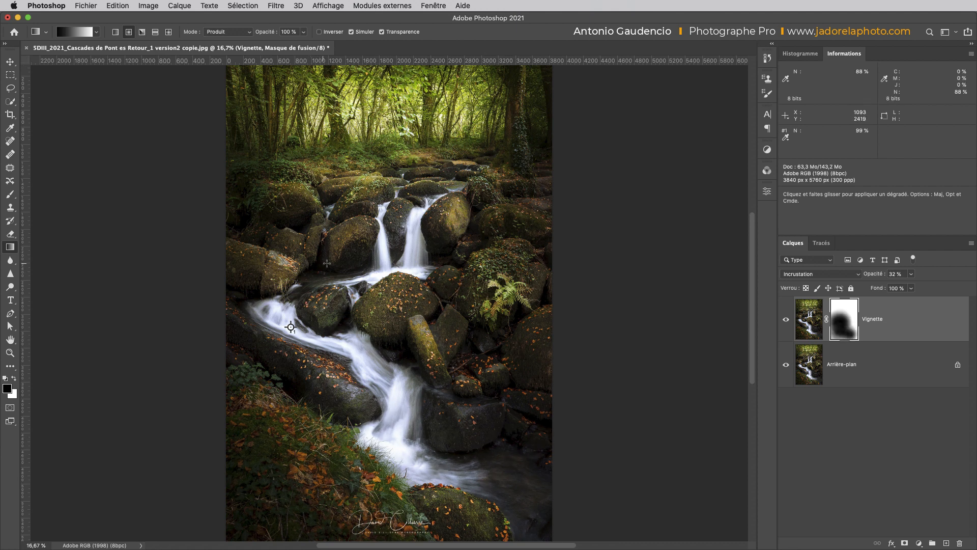
pyautogui.moveTo(326, 264); pyautogui.dragTo(374, 254)
pyautogui.moveTo(408, 218); pyautogui.dragTo(502, 157)
pyautogui.moveTo(486, 151); pyautogui.dragTo(501, 141)
pyautogui.moveTo(497, 143); pyautogui.dragTo(518, 131)
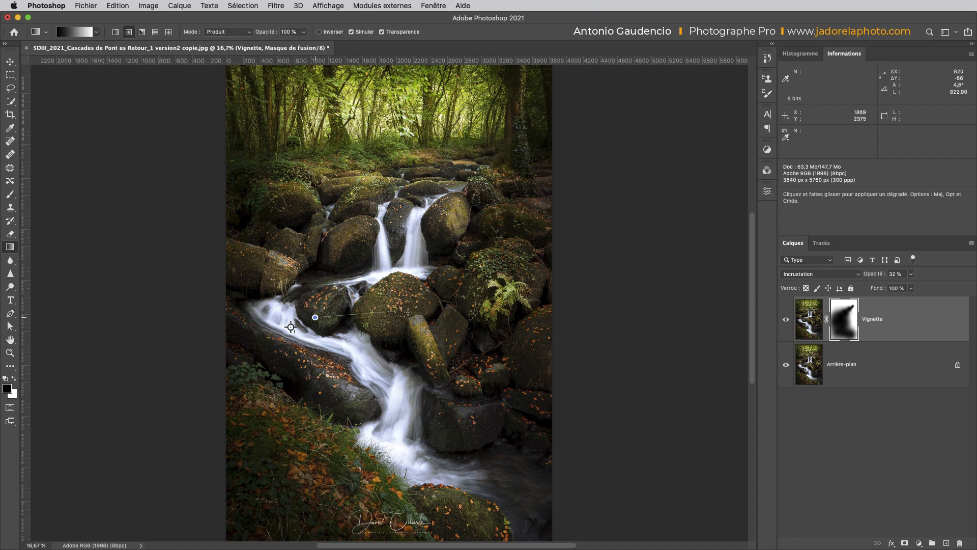
pyautogui.moveTo(347, 360); pyautogui.dragTo(432, 352)
pyautogui.moveTo(517, 514); pyautogui.dragTo(533, 512)
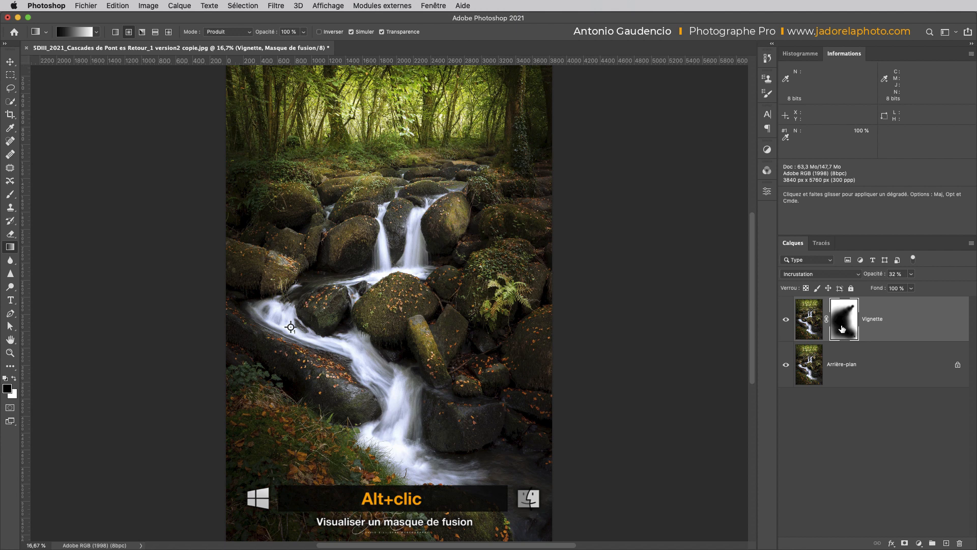
# Step: Inspect the Vignette mask on its own and compare the image with the layer hidden and shown
pyautogui.keyDown('alt'); pyautogui.click(843, 328); pyautogui.keyUp('alt')
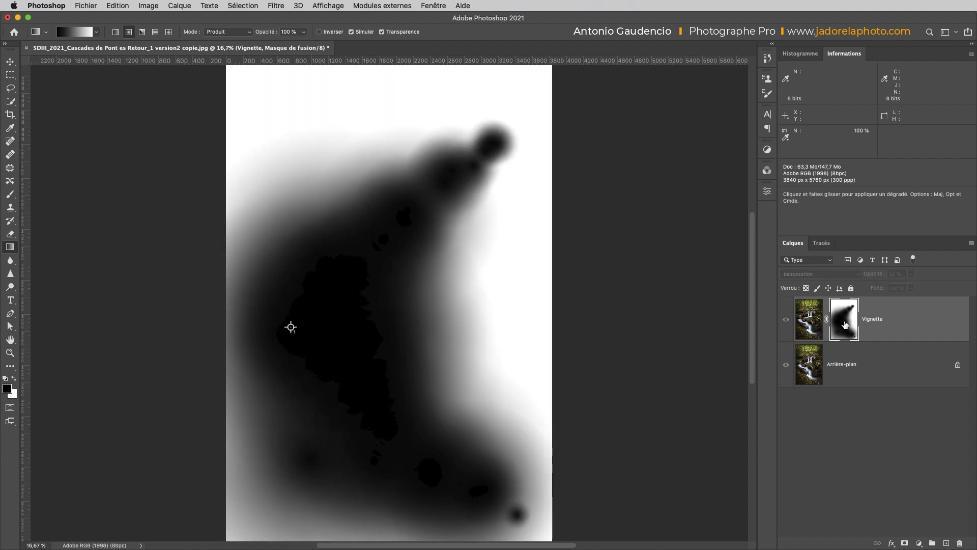
pyautogui.keyDown('alt'); pyautogui.click(848, 322); pyautogui.keyUp('alt')
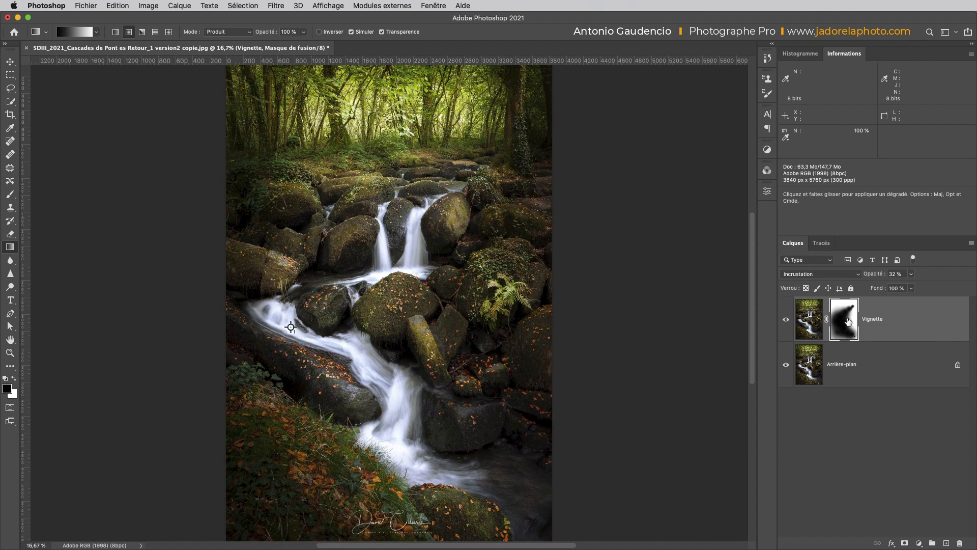
pyautogui.click(787, 319)
pyautogui.click(787, 320)
pyautogui.click(787, 320)
pyautogui.click(787, 321)
pyautogui.click(787, 321)
pyautogui.click(787, 321)
pyautogui.click(787, 321)
pyautogui.click(787, 321)
pyautogui.keyDown('alt'); pyautogui.click(847, 331); pyautogui.keyUp('alt')
pyautogui.keyDown('alt'); pyautogui.click(848, 330); pyautogui.keyUp('alt')
# Step: Set the Vignette layer's opacity to 46%
pyautogui.click(912, 288)
pyautogui.moveTo(913, 289); pyautogui.dragTo(918, 288)
# Step: Retouch the Vignette mask with a 1610 px, 0% hardness brush: white beside the upper waterfall, black at the upper right and upper left; check the mask
pyautogui.press('b')
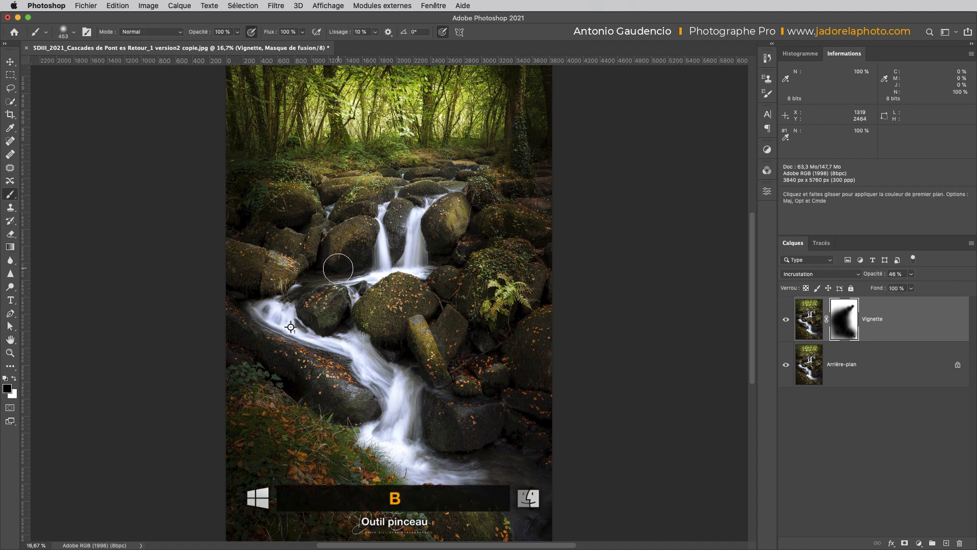
pyautogui.rightClick(339, 265)
pyautogui.moveTo(458, 291); pyautogui.dragTo(464, 291)
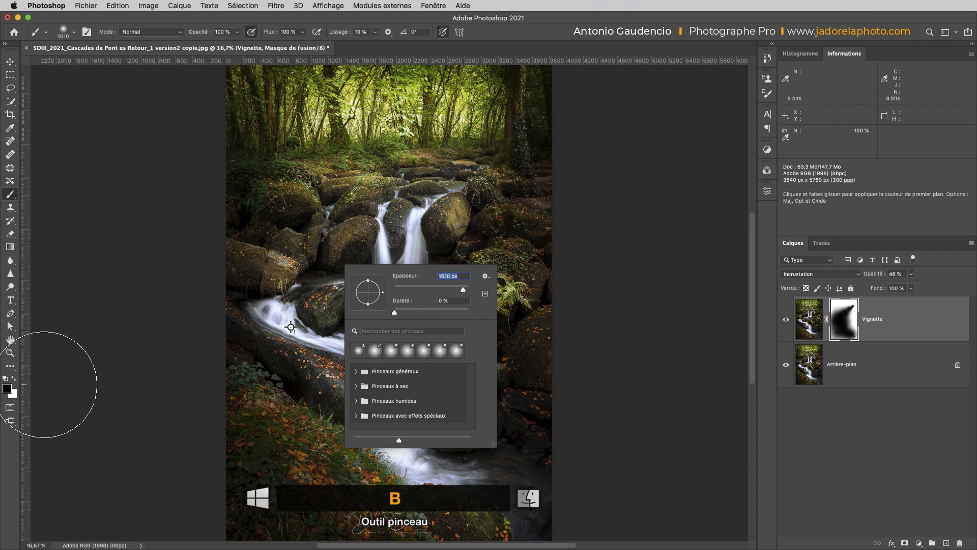
pyautogui.click(14, 378)
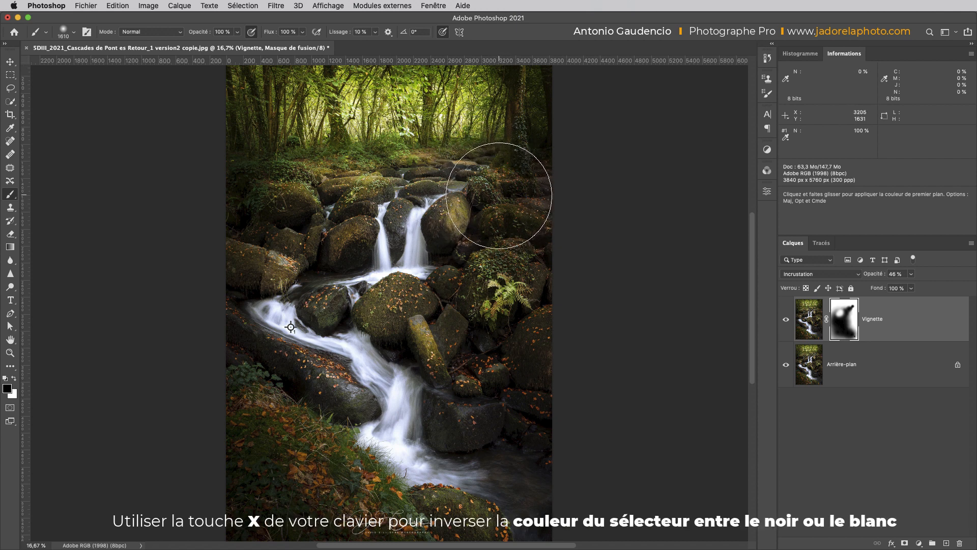
pyautogui.press('x')
pyautogui.moveTo(260, 157); pyautogui.dragTo(258, 164)
pyautogui.keyDown('alt'); pyautogui.click(851, 330); pyautogui.keyUp('alt')
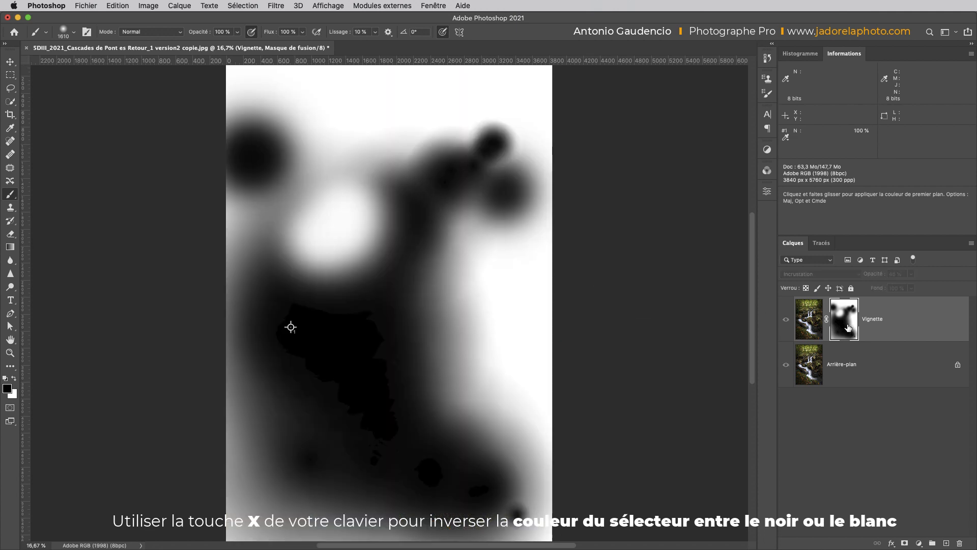
pyautogui.keyDown('alt'); pyautogui.click(851, 329); pyautogui.keyUp('alt')
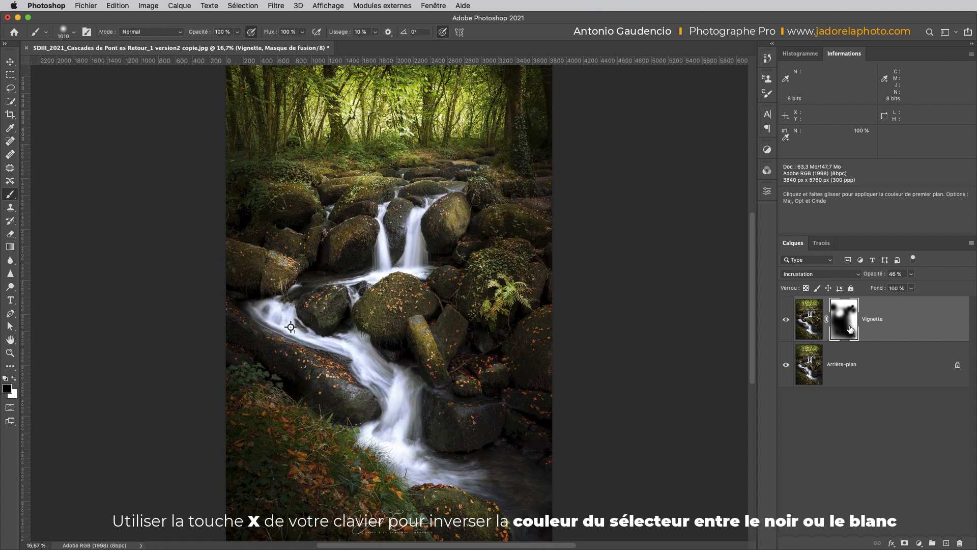